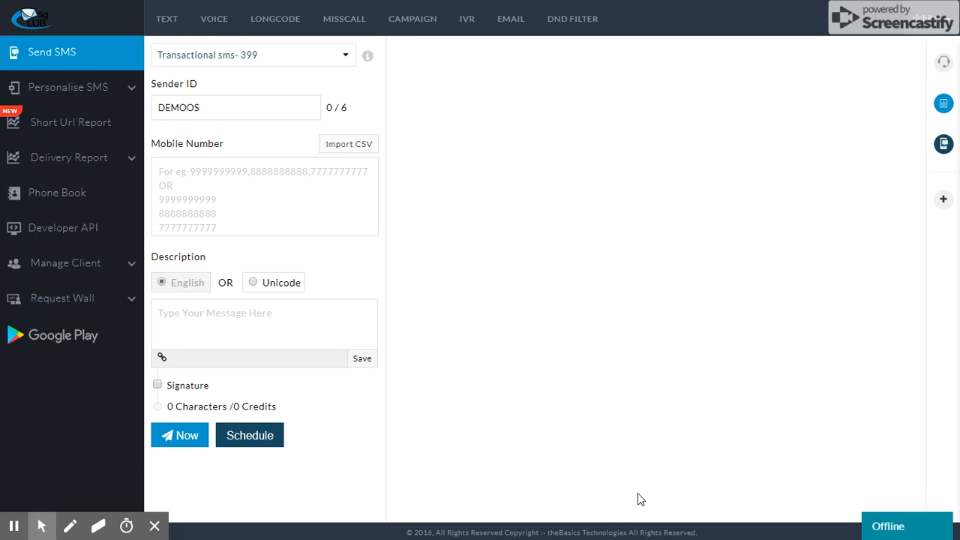
click(85, 91)
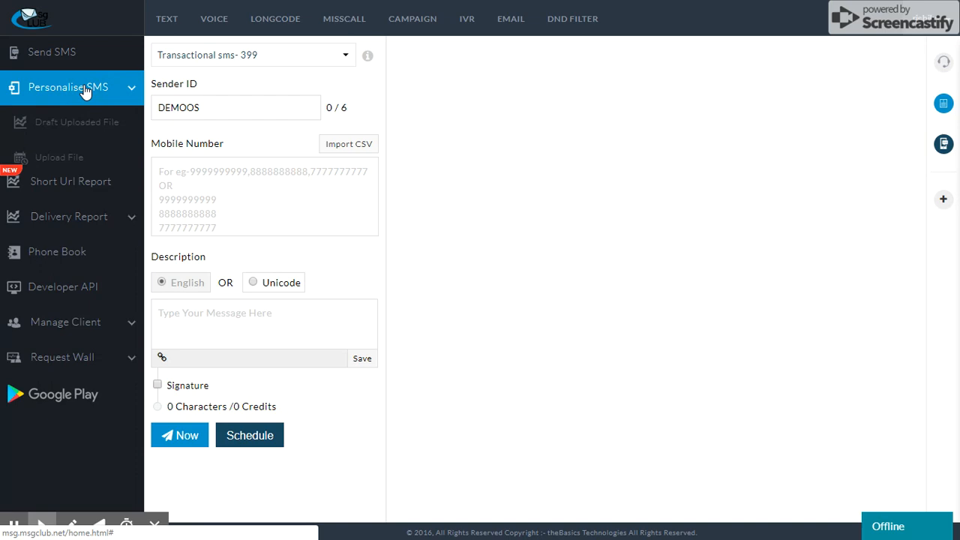
click(84, 161)
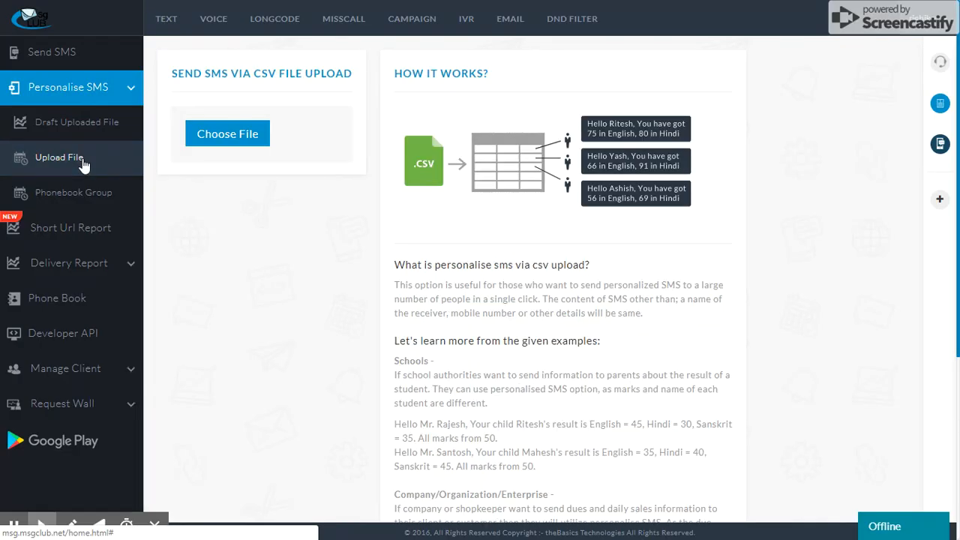
click(214, 141)
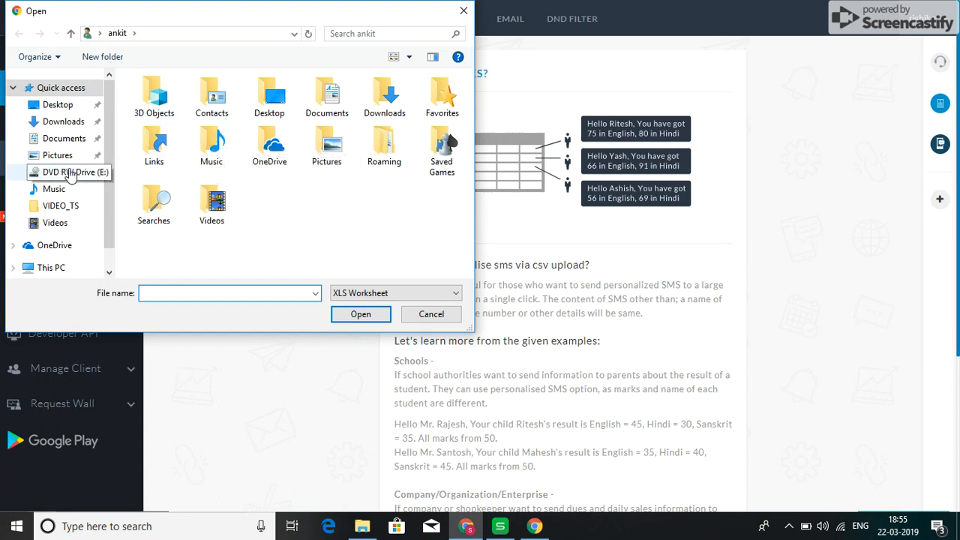
click(454, 15)
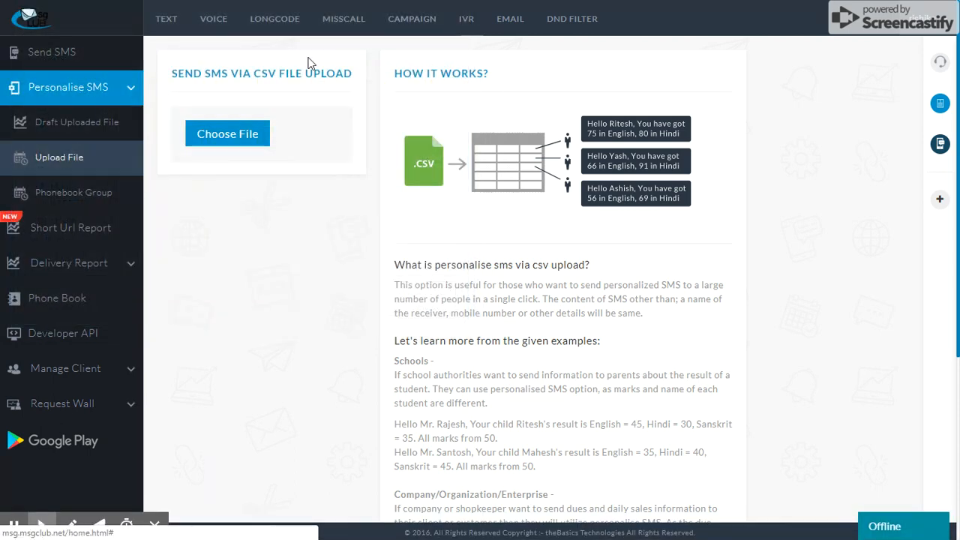
- Download the sample contacts CSV from the Send SMS import page and widen its contactNo column in WPS Spreadsheets to show full numbers
click(88, 59)
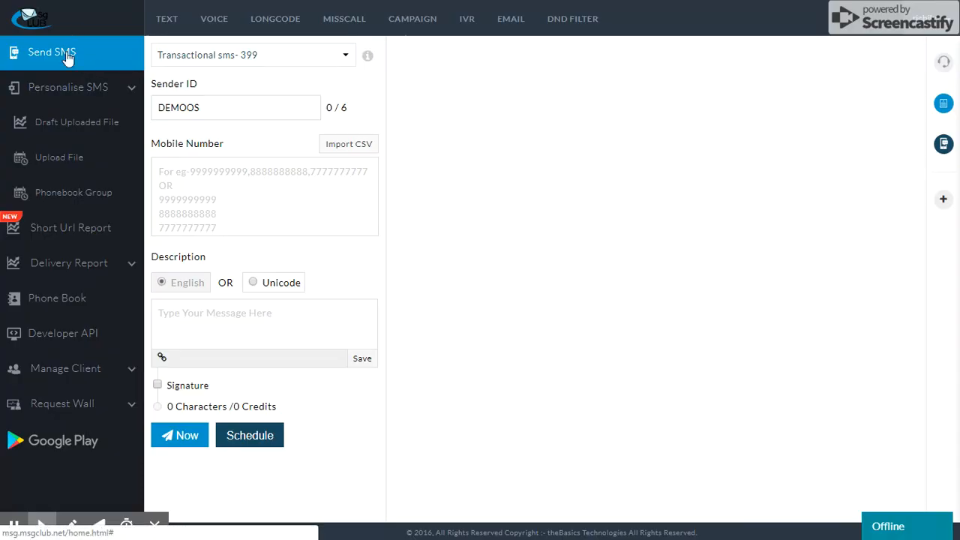
click(222, 174)
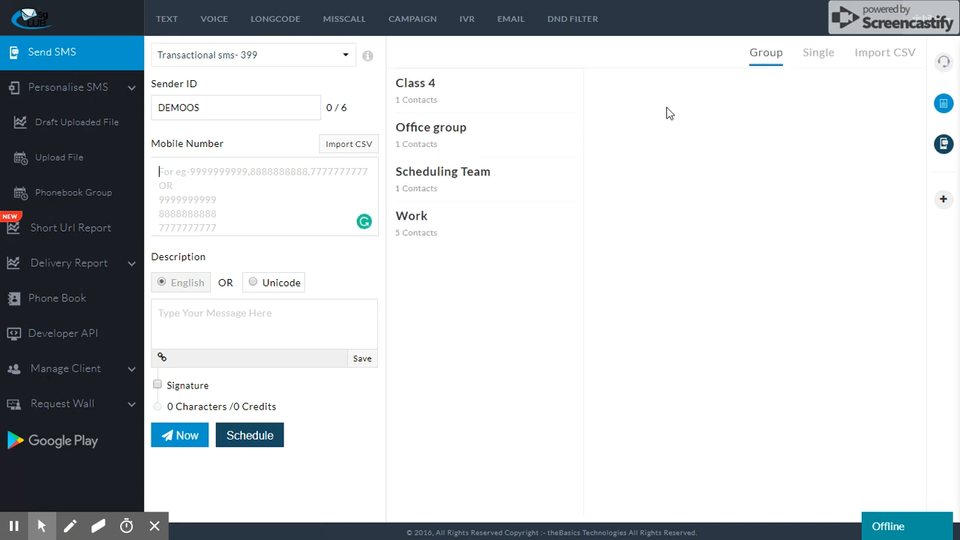
click(875, 57)
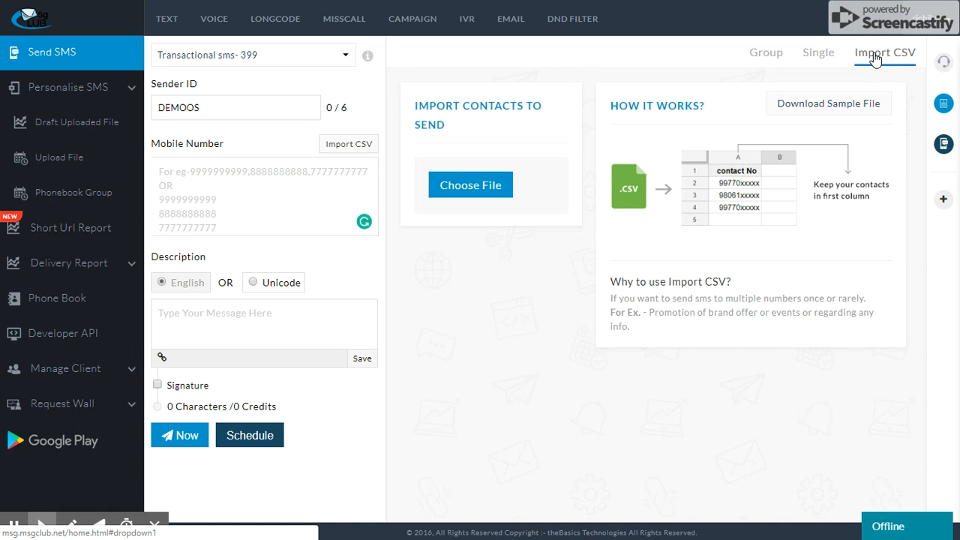
click(825, 105)
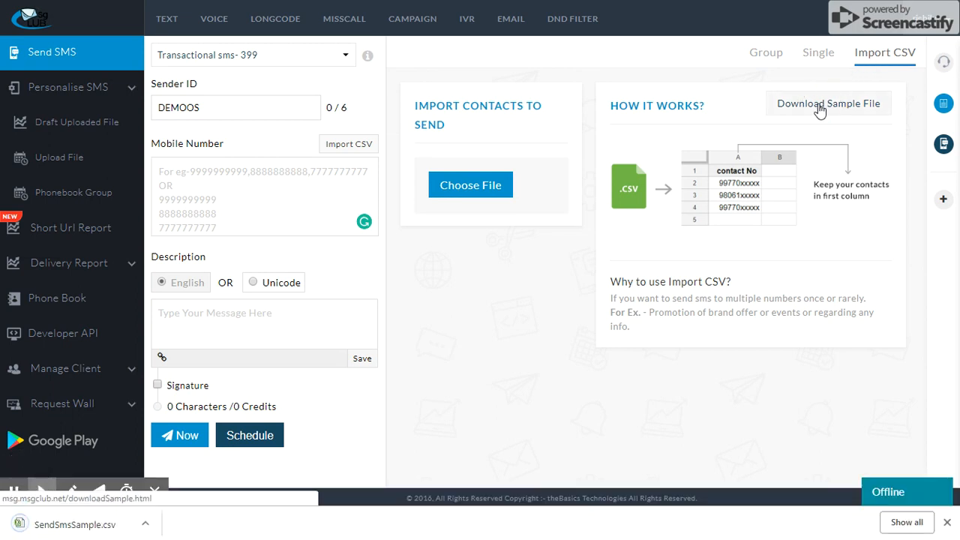
click(80, 529)
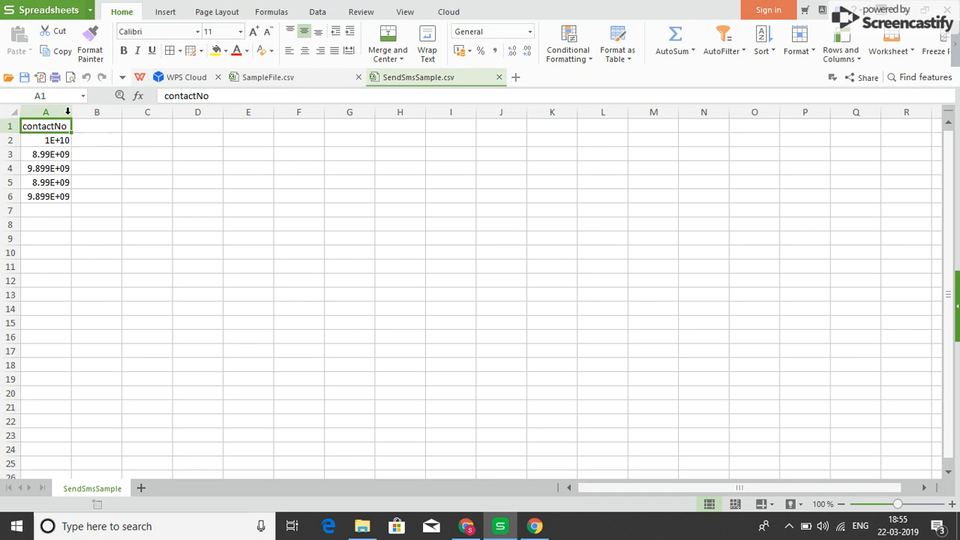
drag(71, 112, 133, 111)
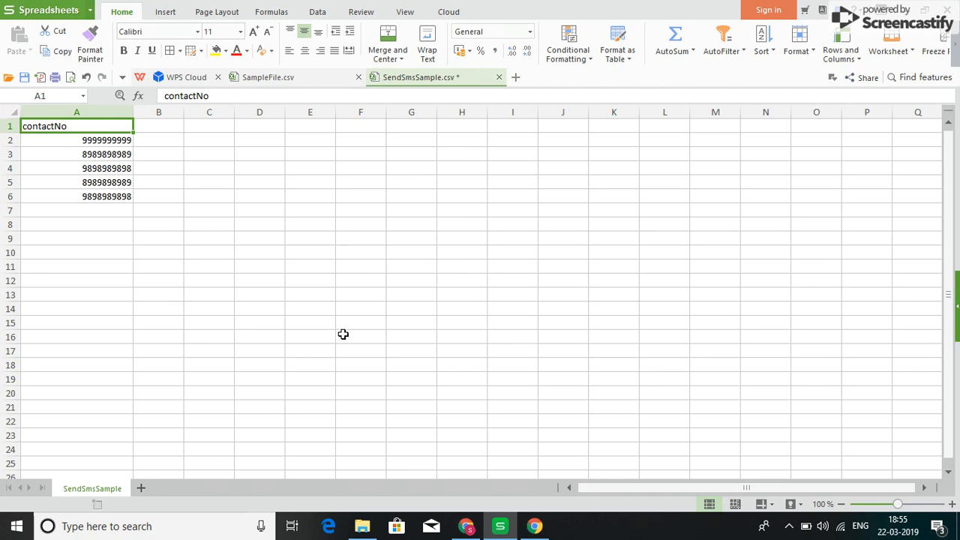
- Switch back to MsgClub in the browser and upload SampleFile from the Desktop for personalised SMS
click(498, 528)
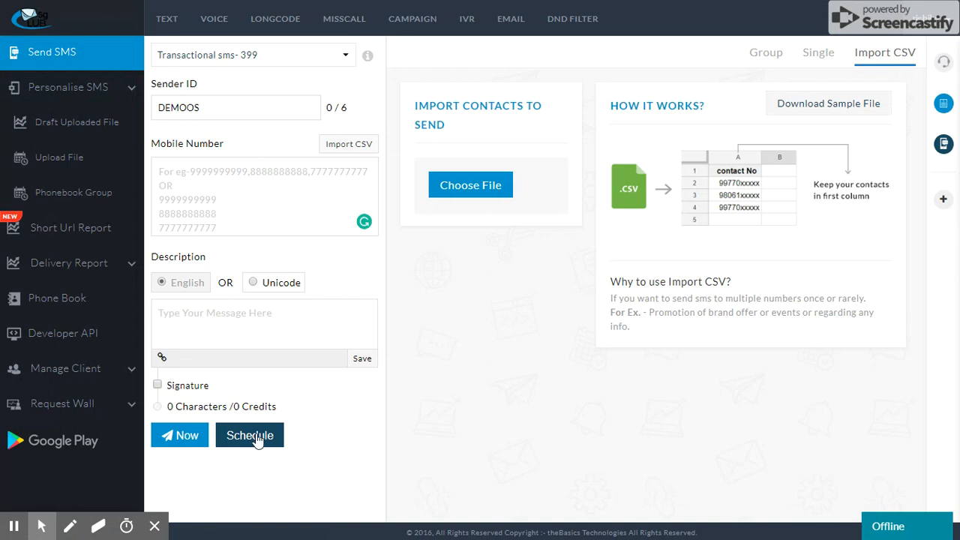
click(153, 529)
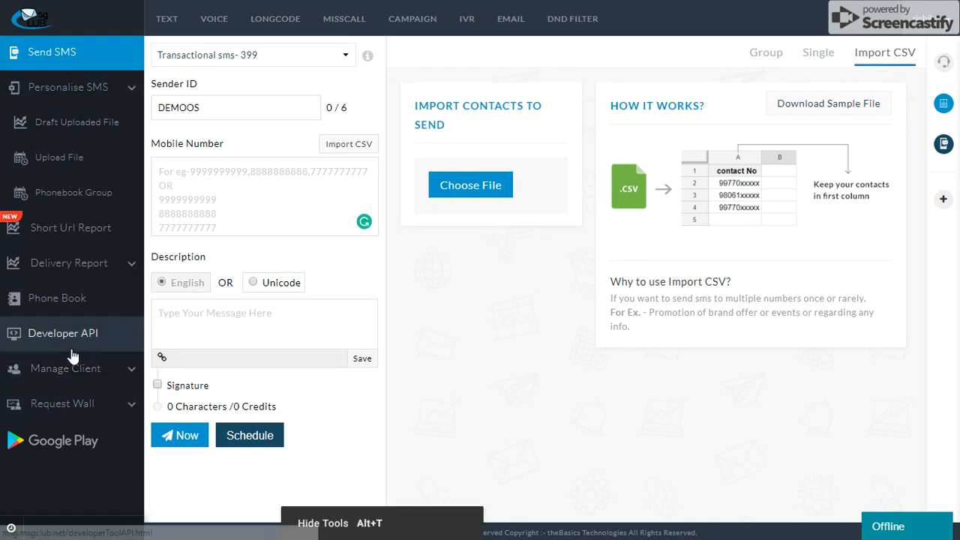
click(74, 158)
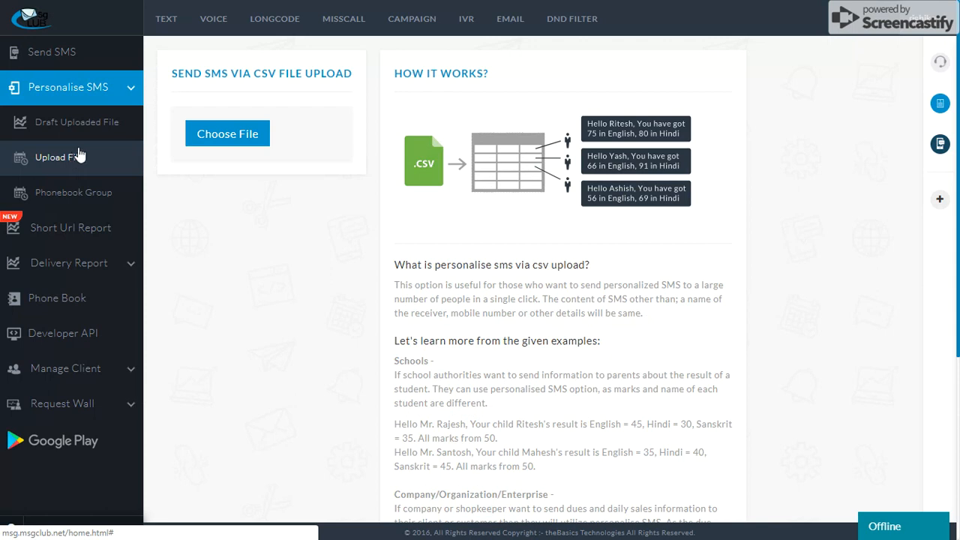
click(212, 141)
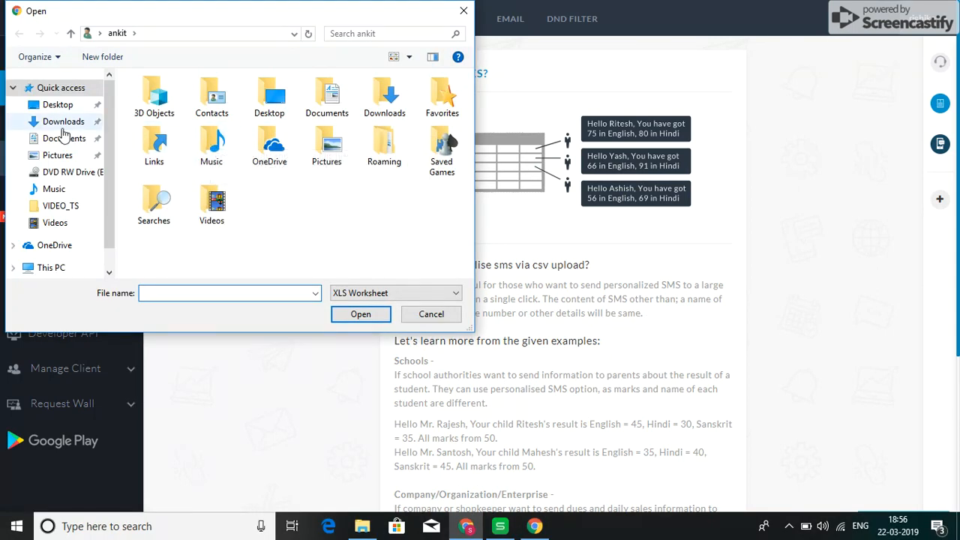
click(58, 105)
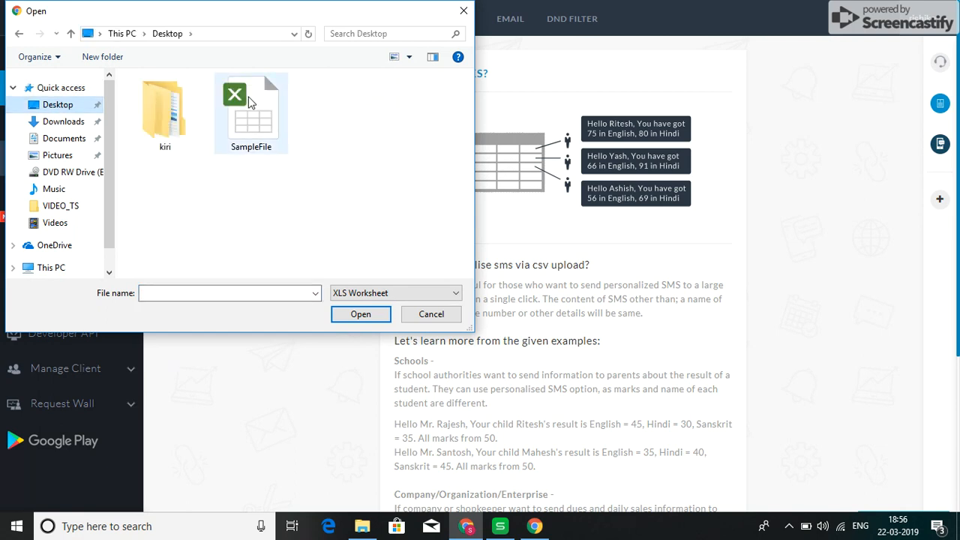
click(252, 105)
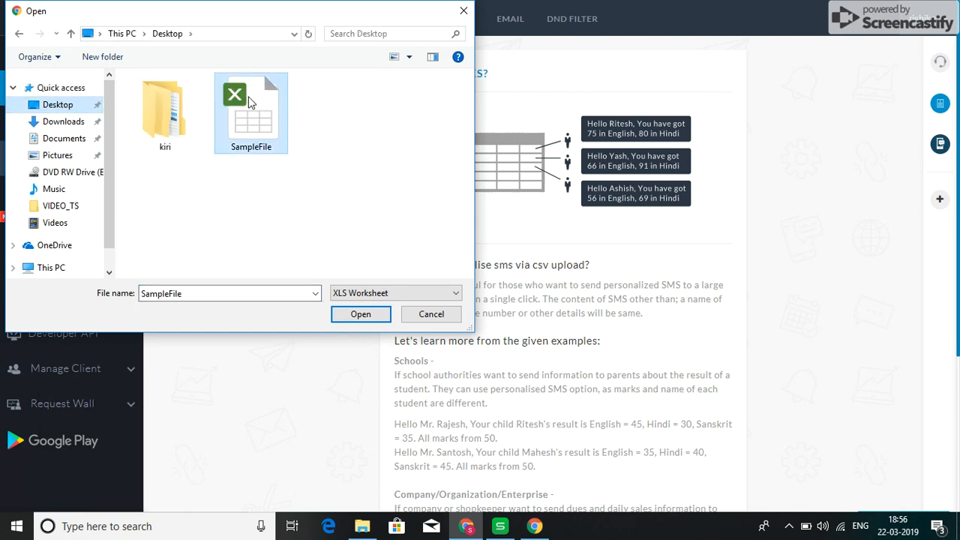
click(351, 317)
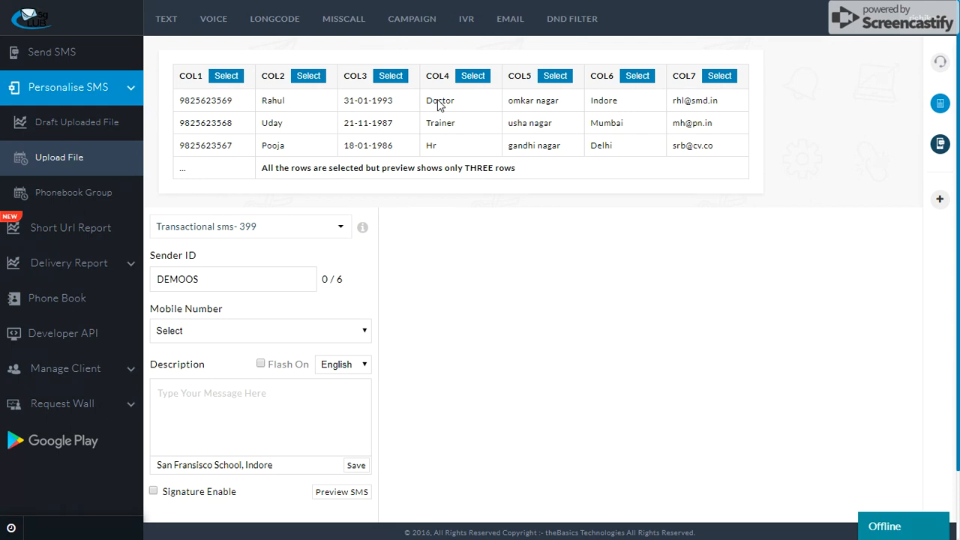
- Select the Transactional sms route and assign COL1 as the mobile number column
click(305, 334)
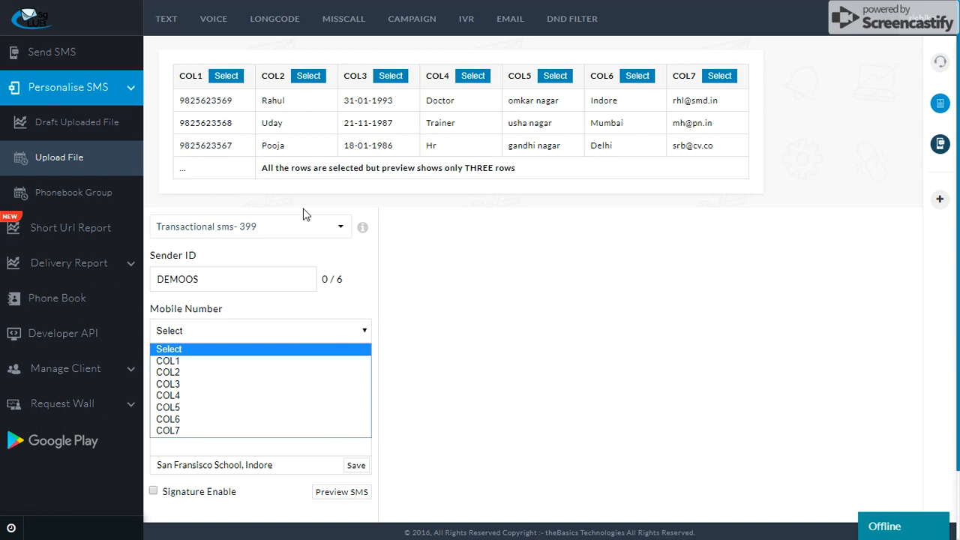
click(305, 237)
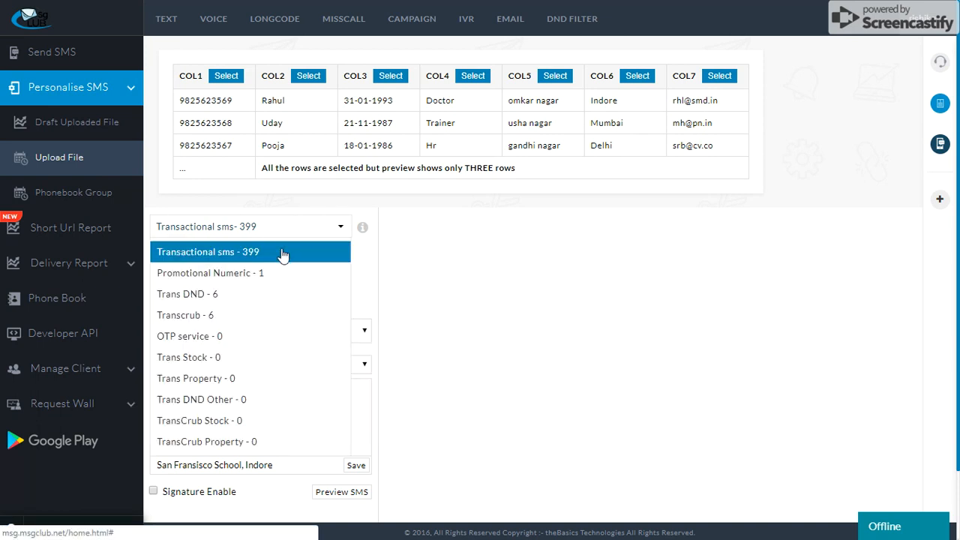
click(283, 253)
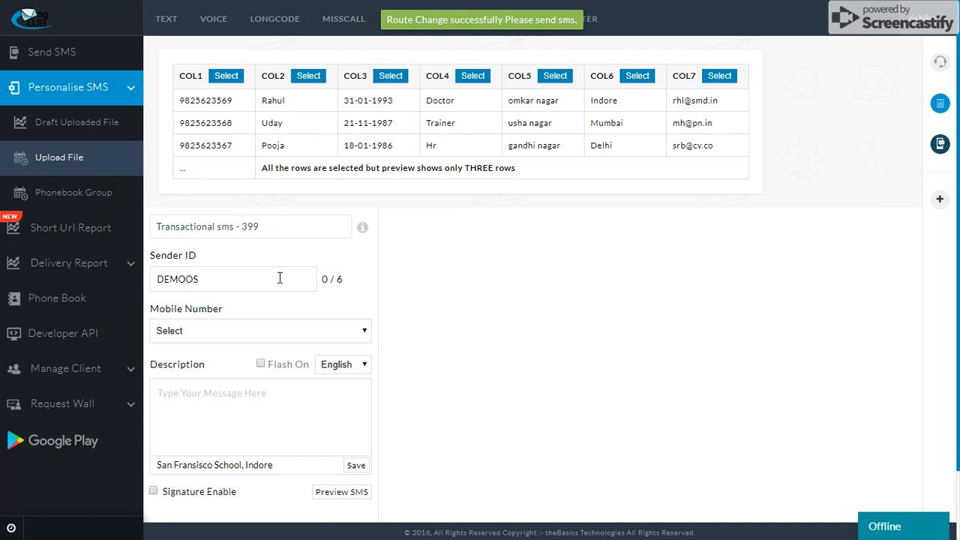
click(251, 338)
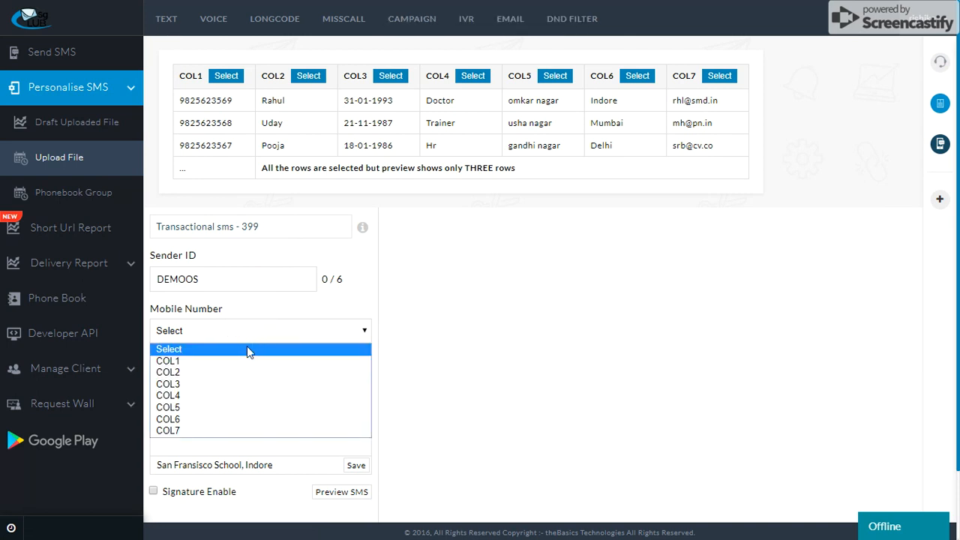
click(247, 362)
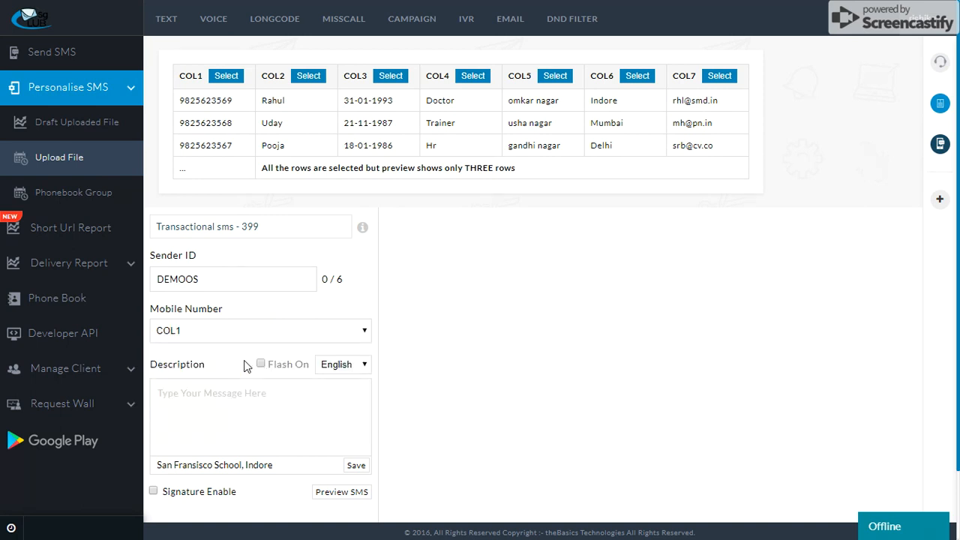
- Enable Flash and start the message with "Hi" followed by the COL2 placeholder
click(261, 364)
click(239, 395)
text(Hi)
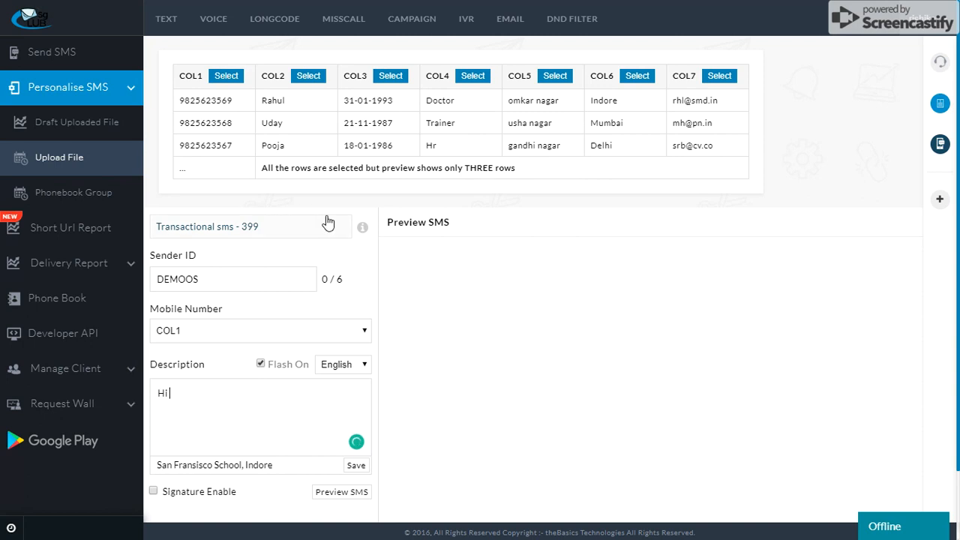
click(306, 78)
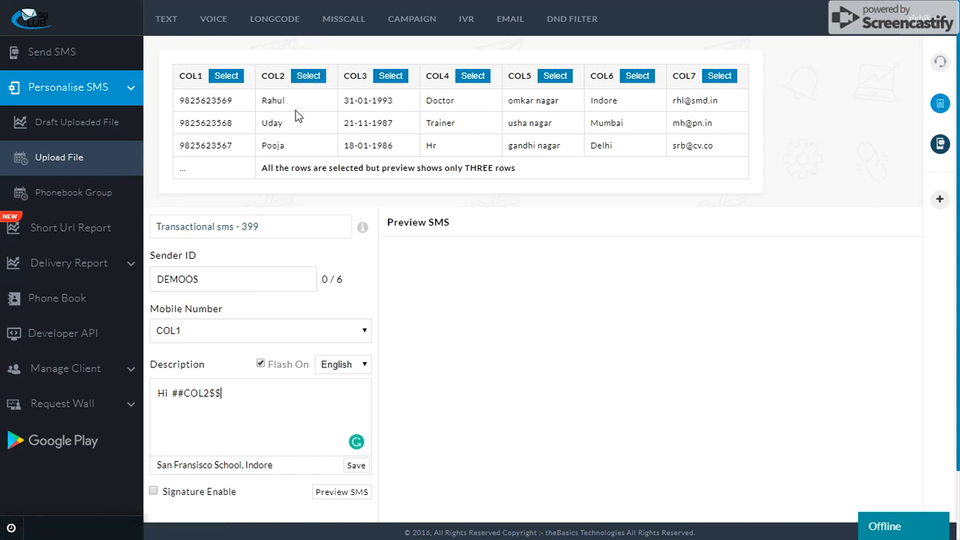
- Add a comma and a new line reading "Your Date of birth according to our record is", ending with the COL3 placeholder
text(,)
key(Return)
text(Your Date of birth according to)
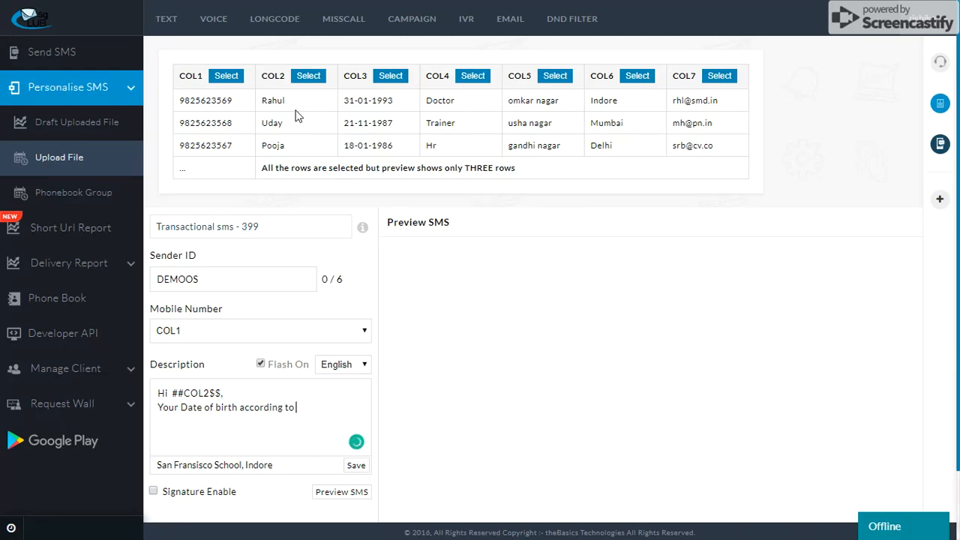
text( our record is)
click(389, 76)
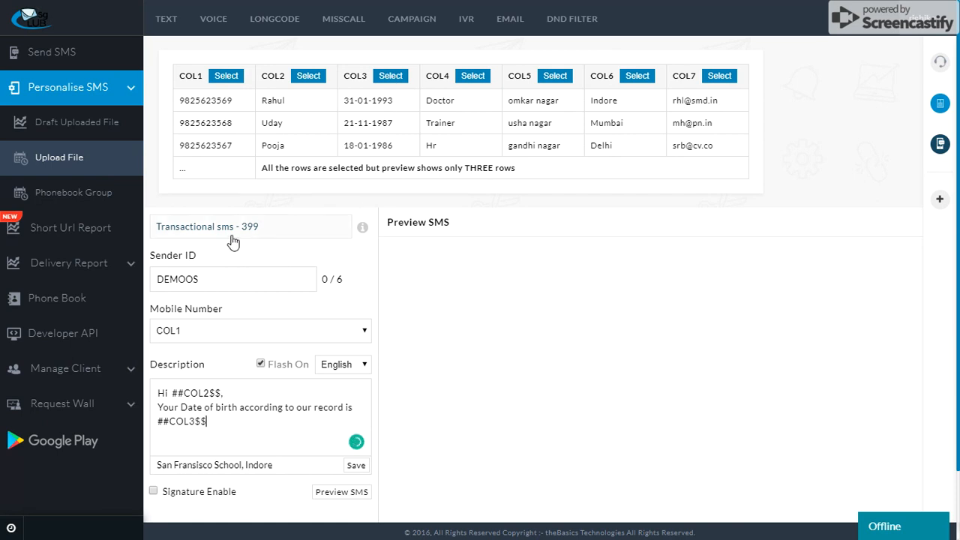
- Enable the signature and preview the personalised SMS for the uploaded contacts
click(155, 494)
click(338, 495)
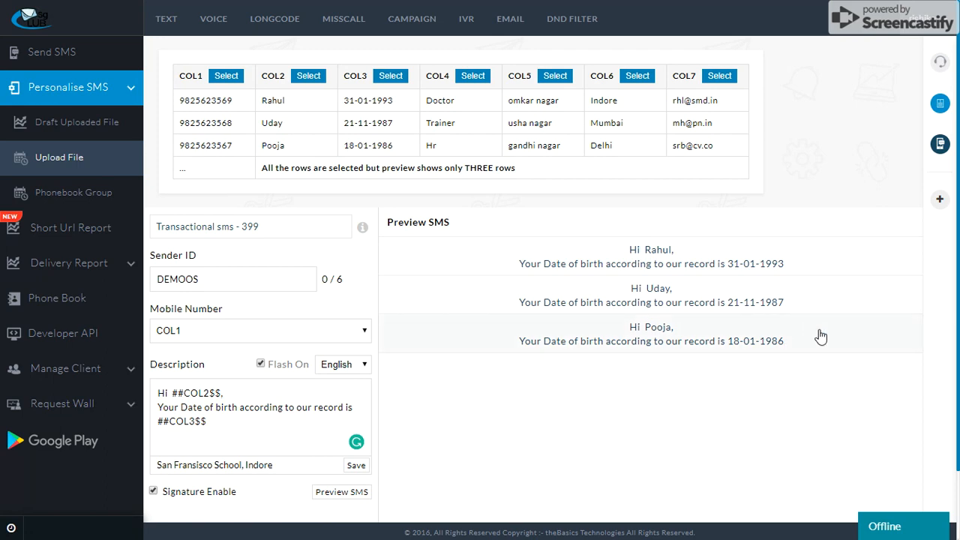
drag(958, 345, 957, 424)
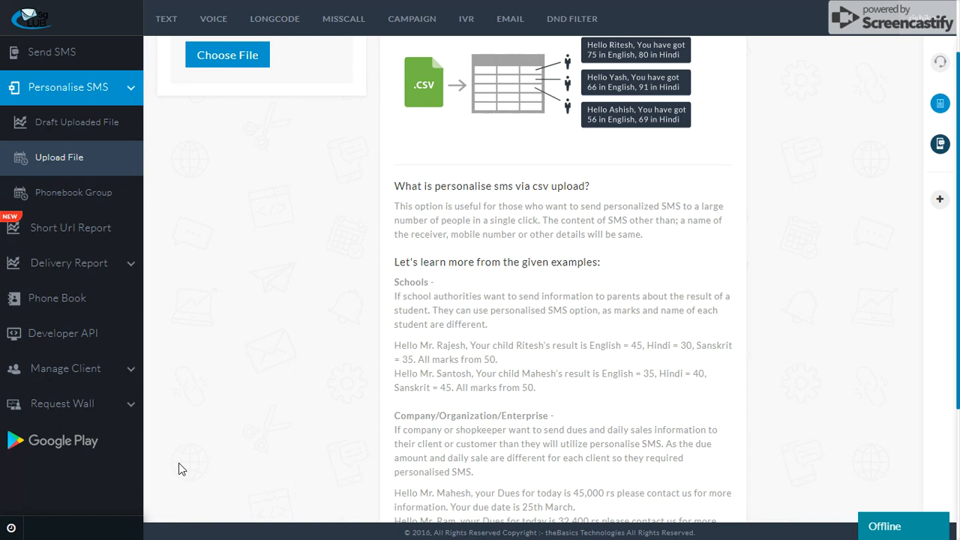
key(F11)
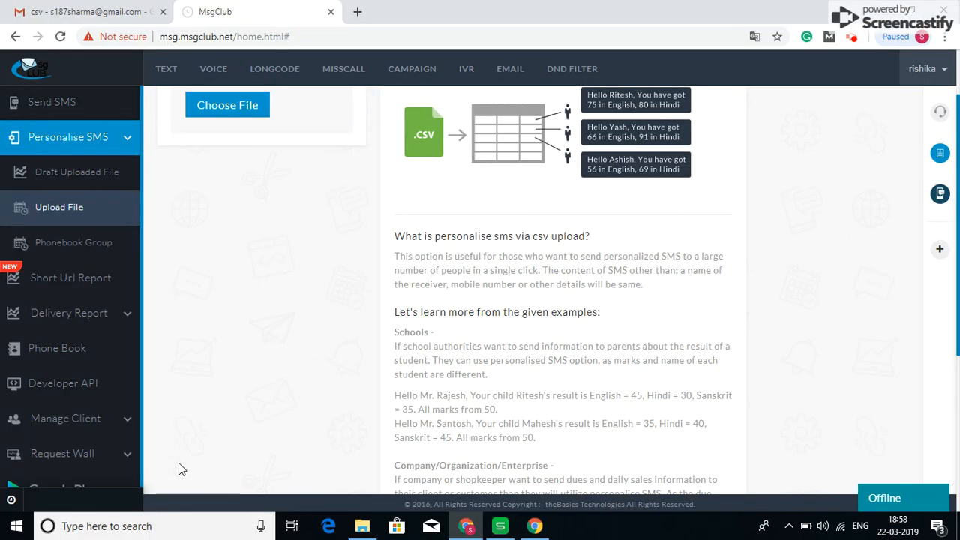
click(853, 36)
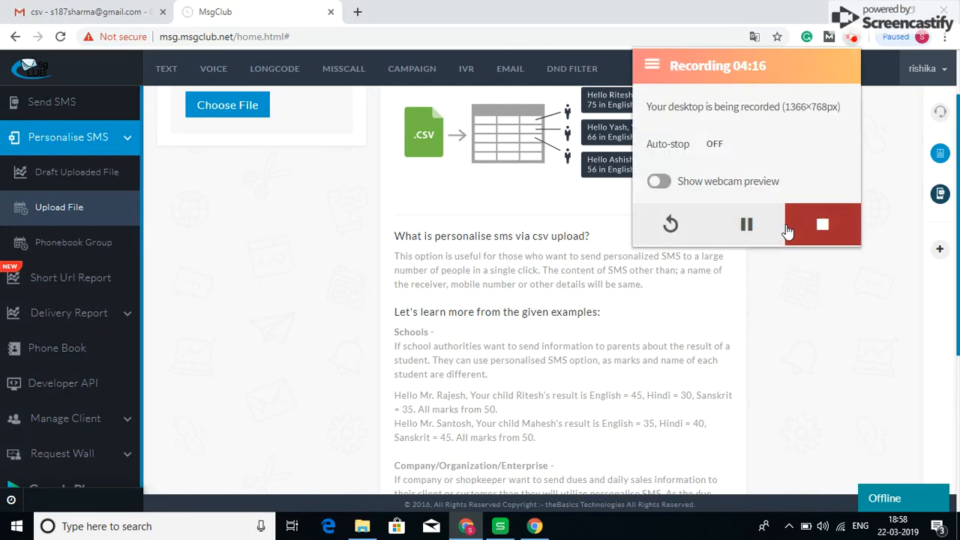